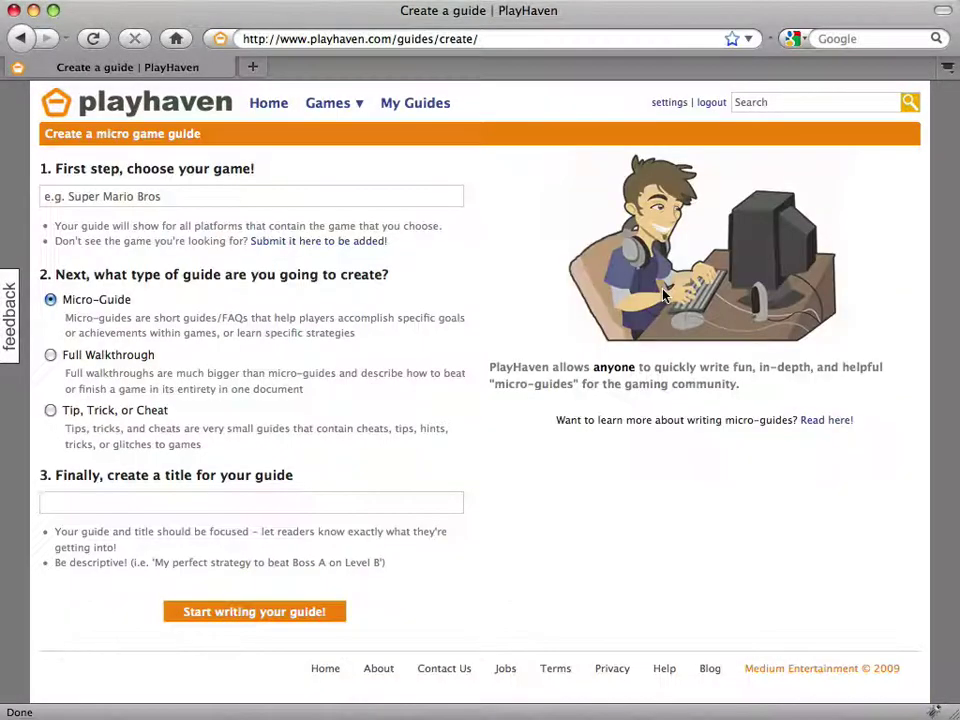
Choose Plants vs. Zombies (PC) as the guide's game
left_click(439, 205)
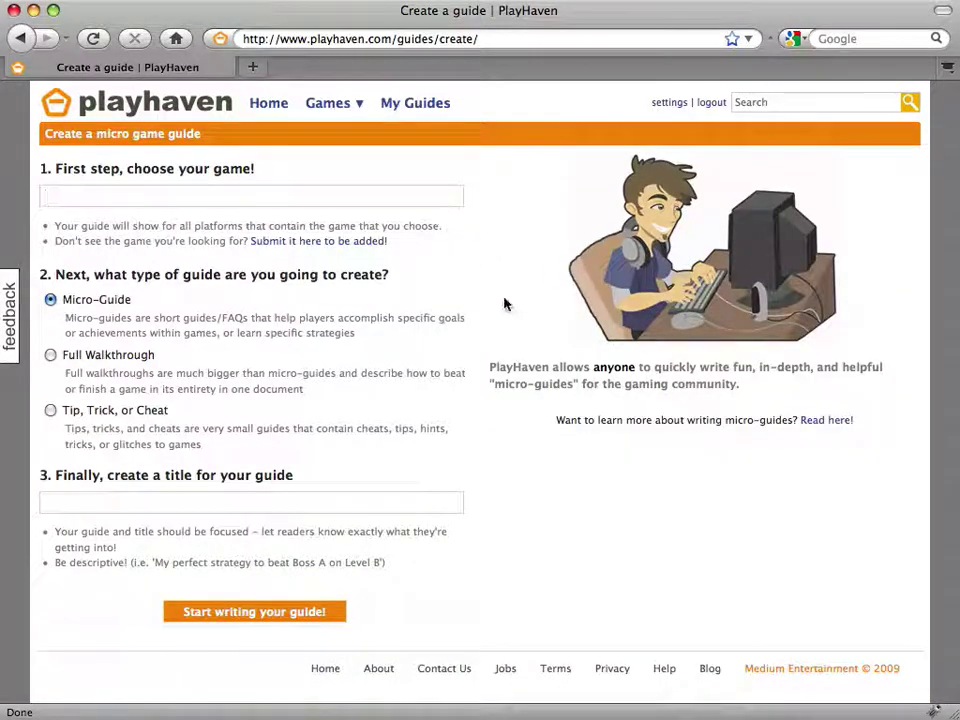
type("Plants")
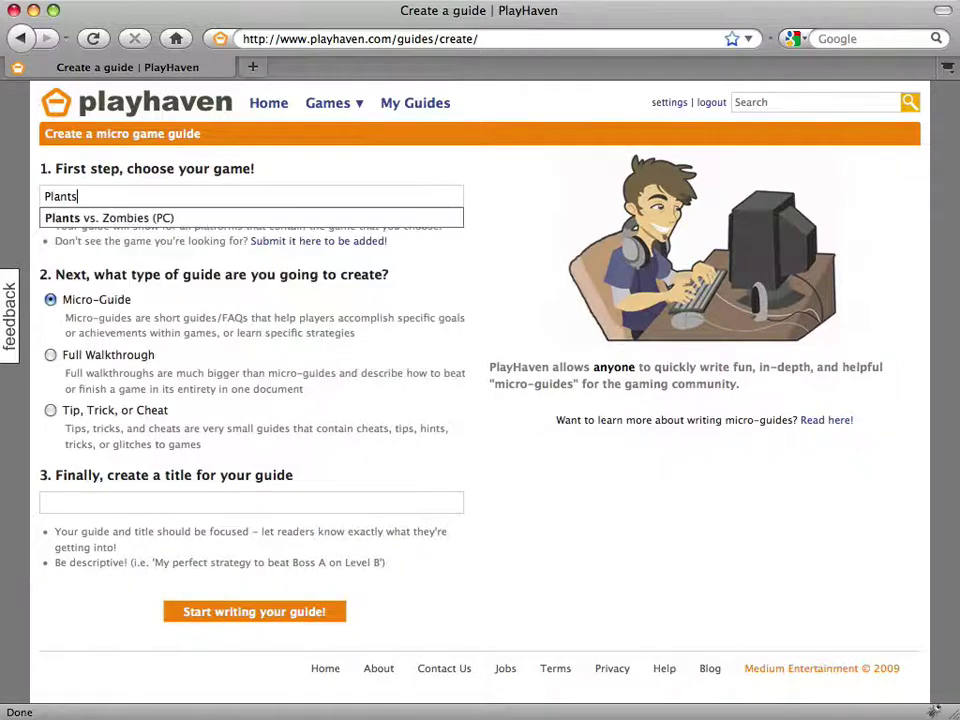
key("Down")
key("Return")
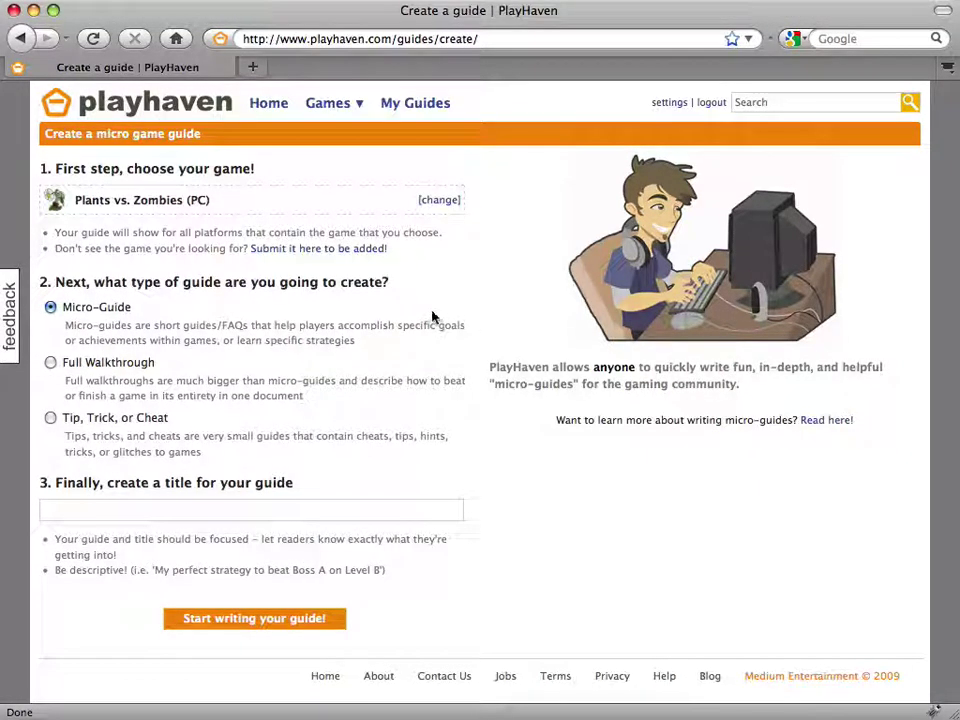
Keep the Micro-Guide type and title it 'Farm massive gold with the Last Stand mini-game'
left_click(51, 308)
left_click(90, 510)
type("Farm ")
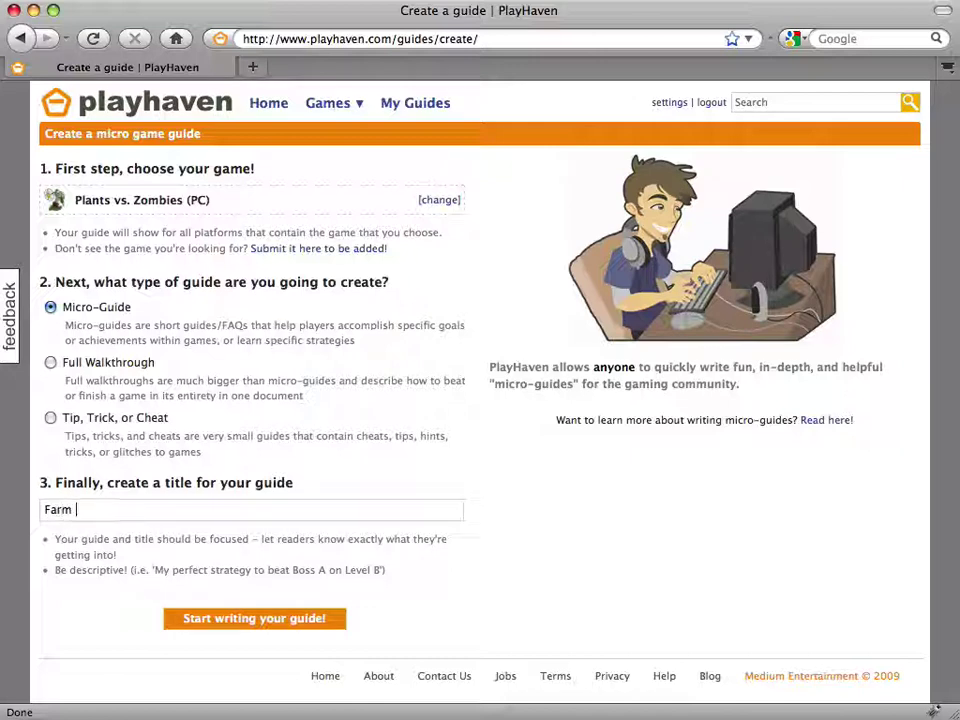
type("massive ")
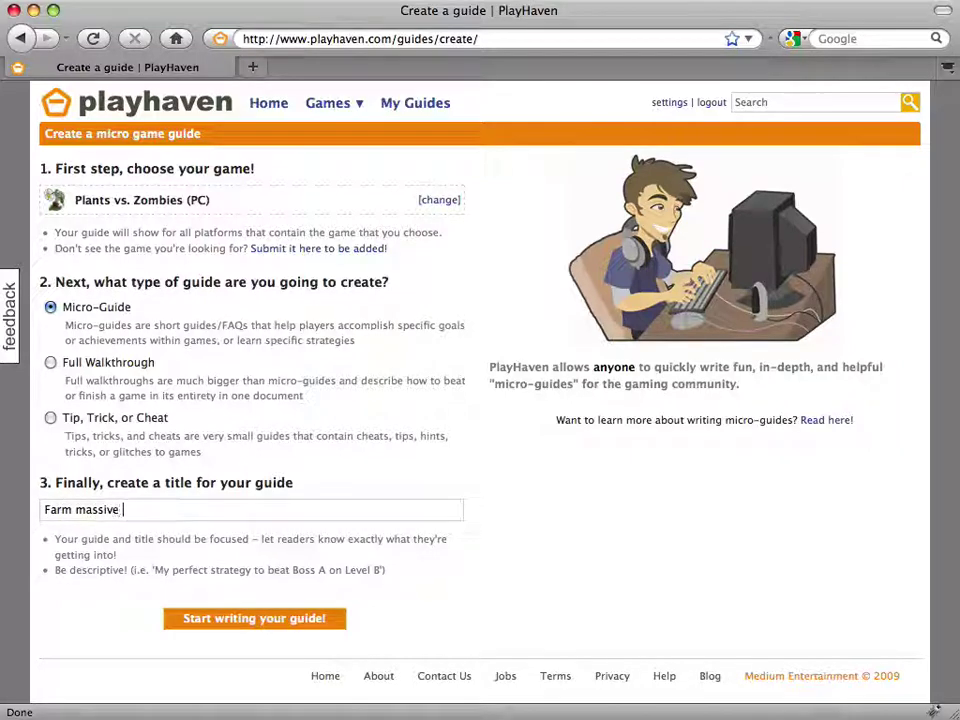
type("gold with the Last Stand mini-game")
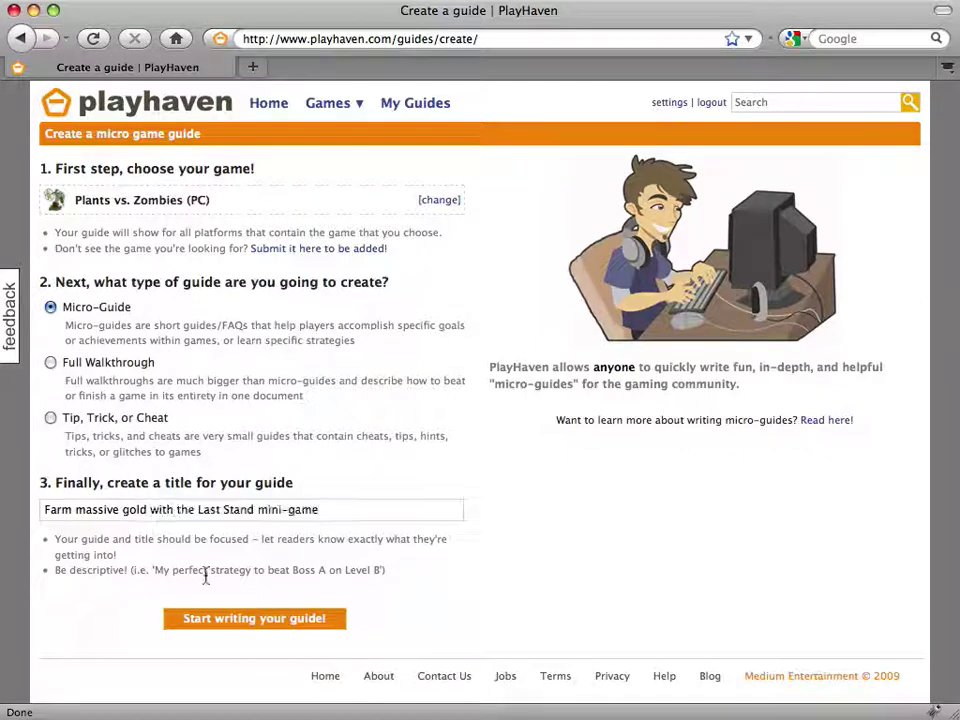
Create the guide and open its Micro-Guide Editor with blank Header and Text blocks
left_click(218, 622)
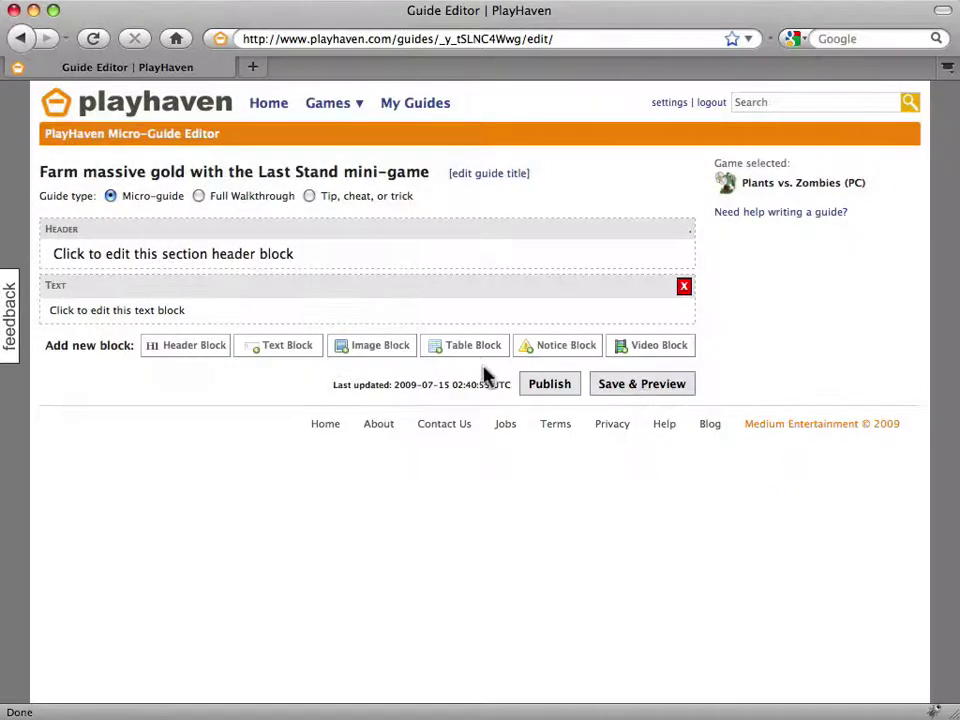
left_click(260, 350)
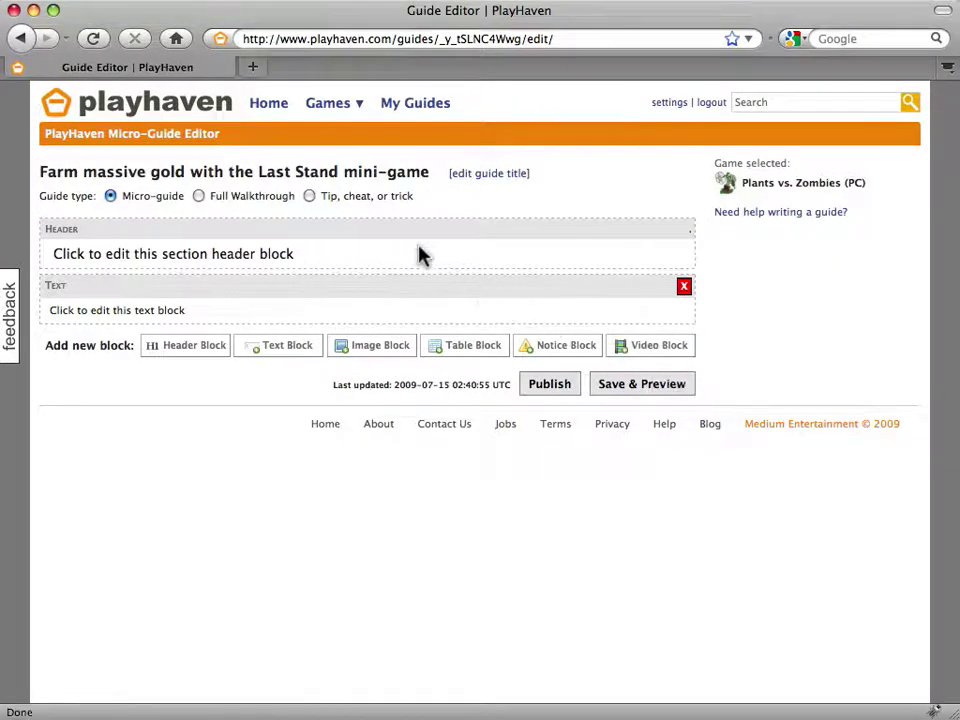
Name the first header 'Introduction' and move into the empty text block below it
left_click(403, 238)
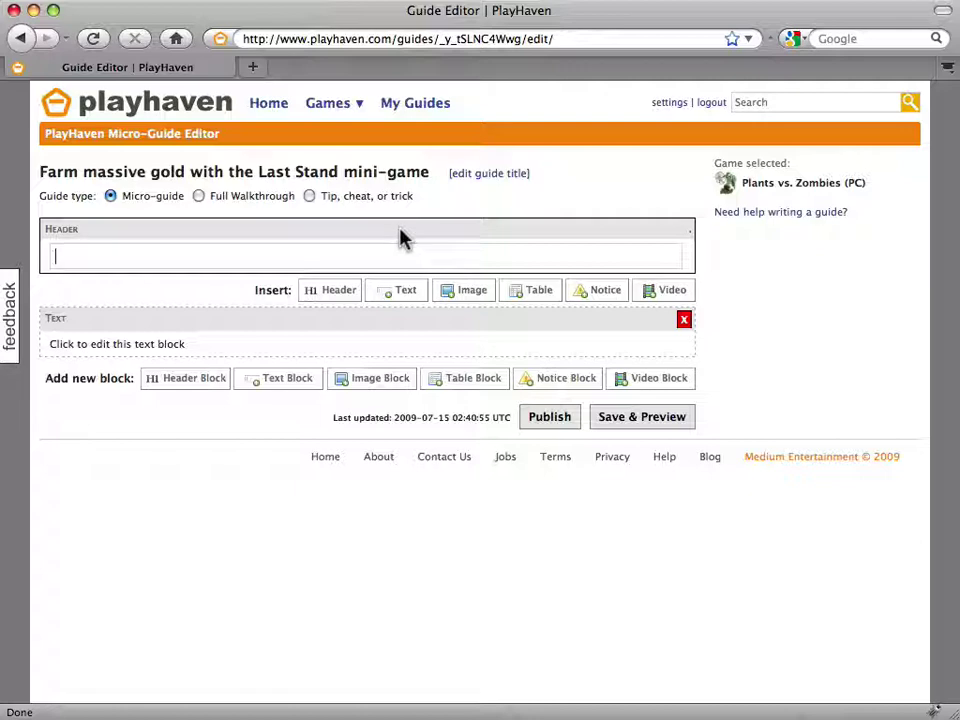
type("Intro")
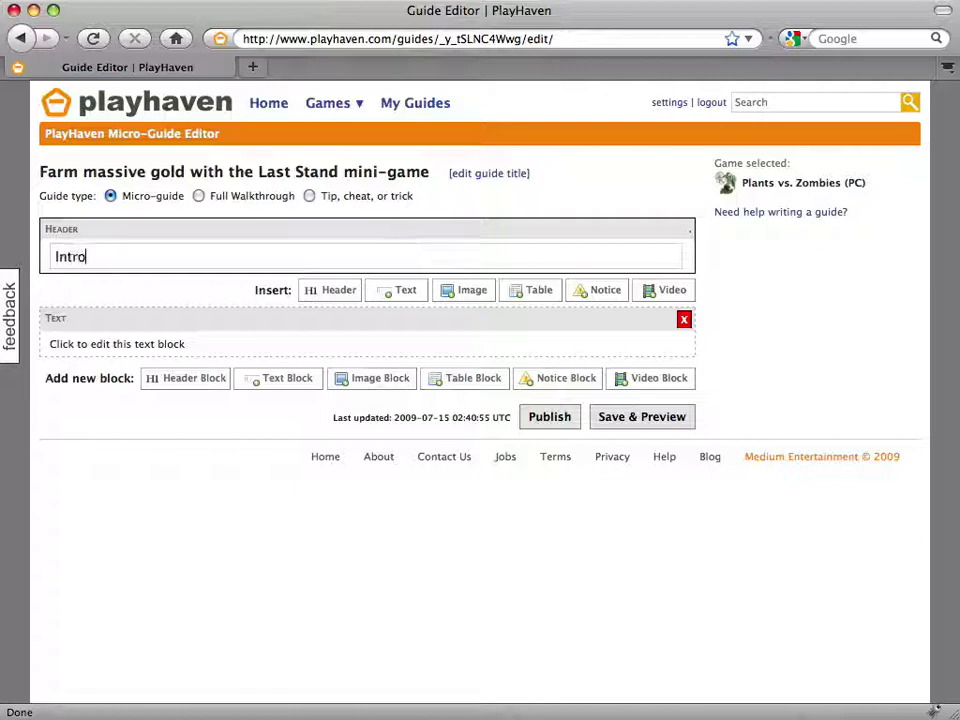
type("duction")
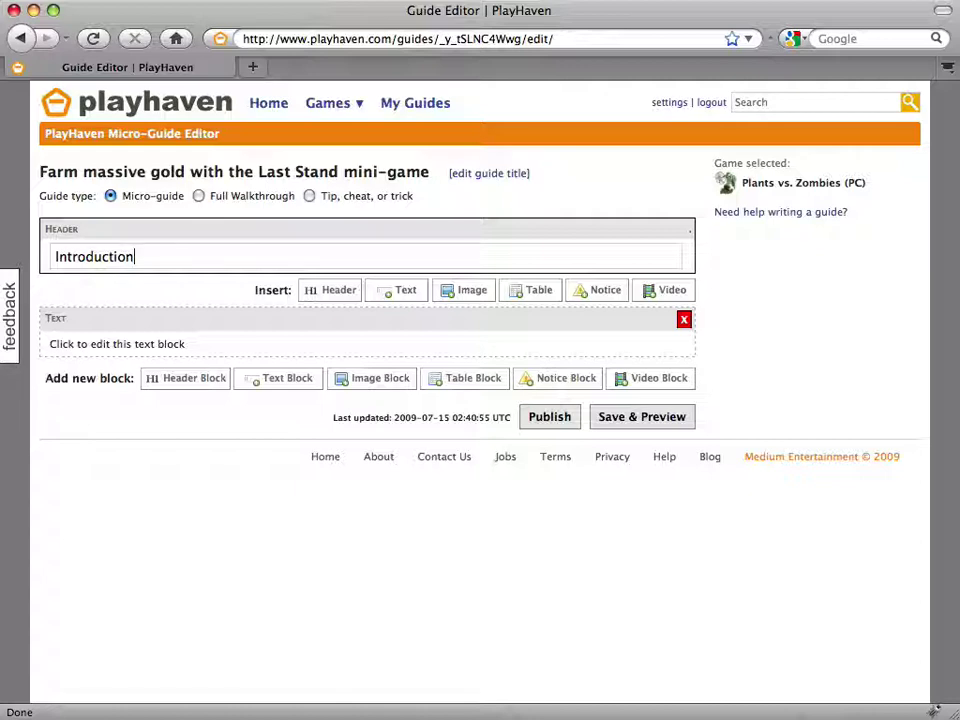
left_click(354, 316)
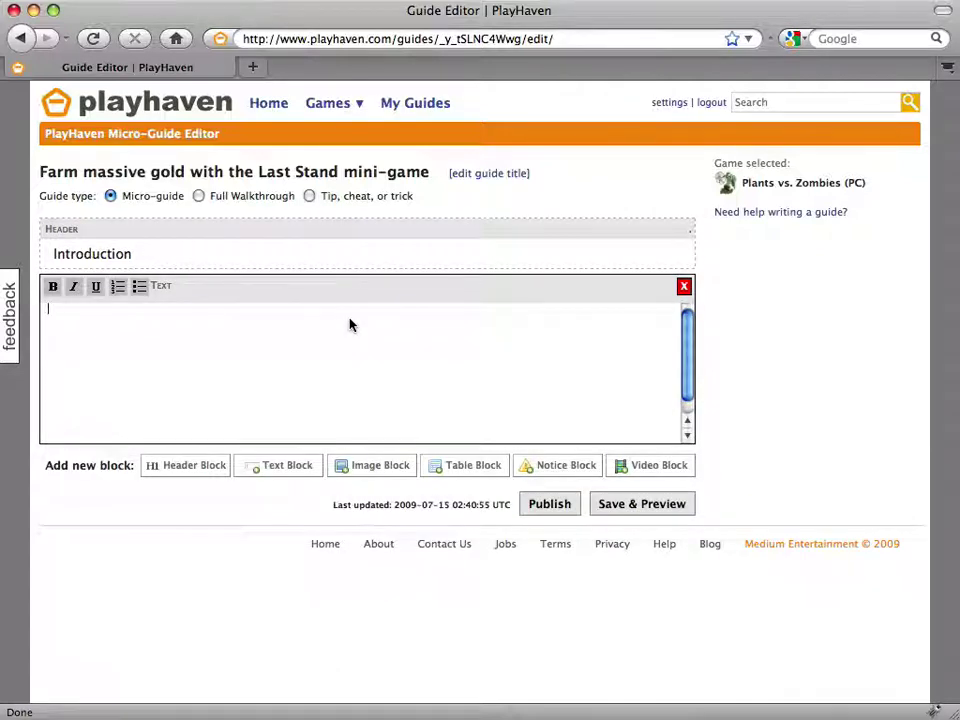
Write two introduction paragraphs on farming gold in Last Stand with 5000 sun against 5 flags
type("There ar")
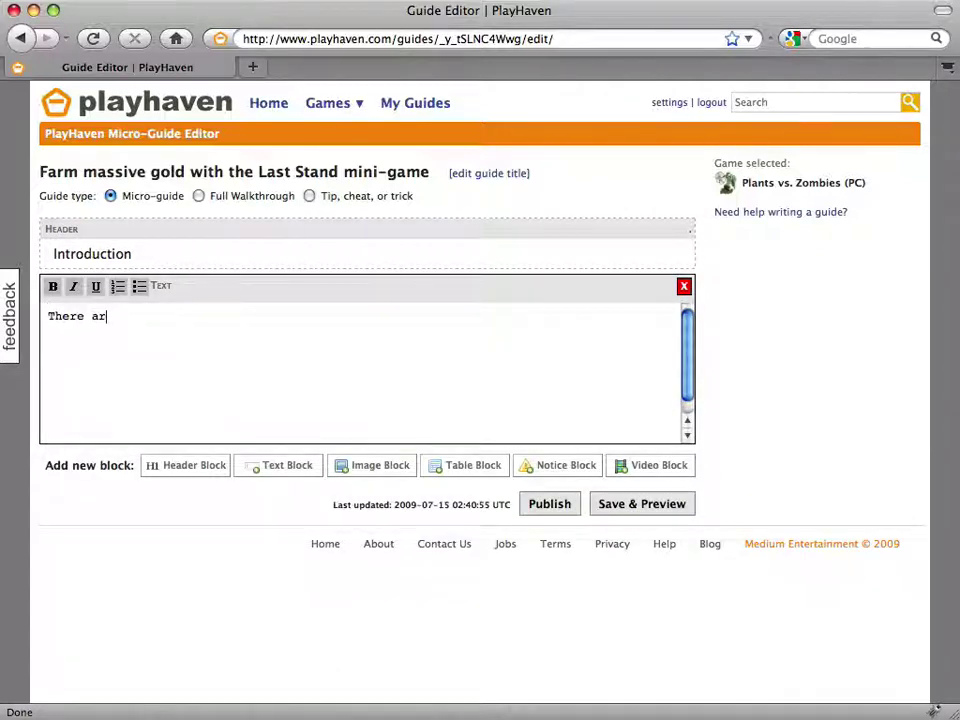
type("e actually m ultiple way")
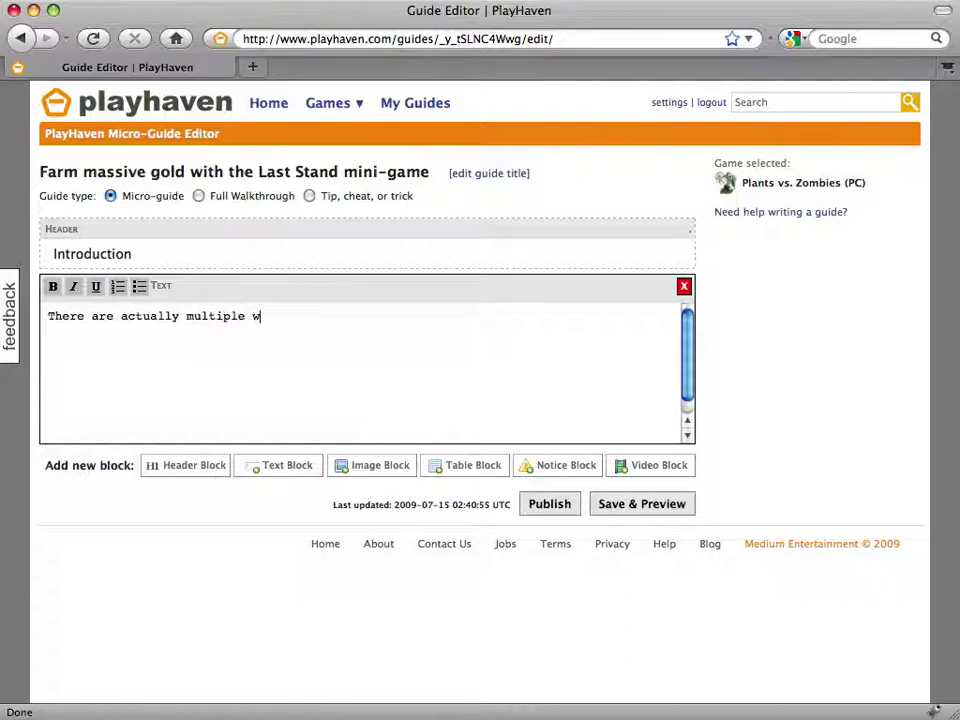
type("s to earn gold throughout the game (including just")
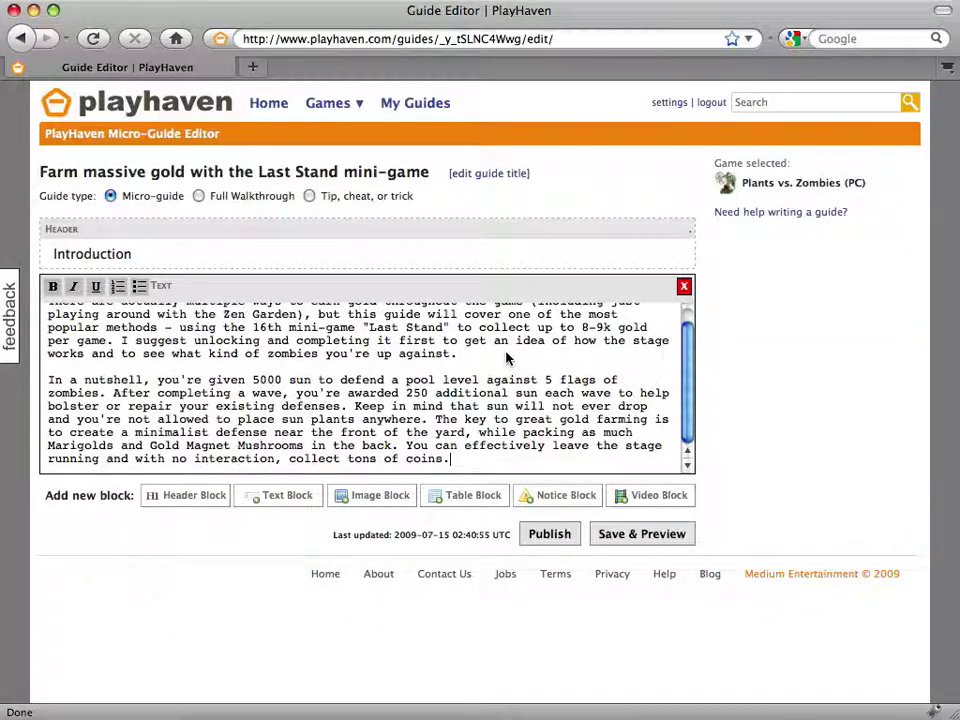
left_click(774, 405)
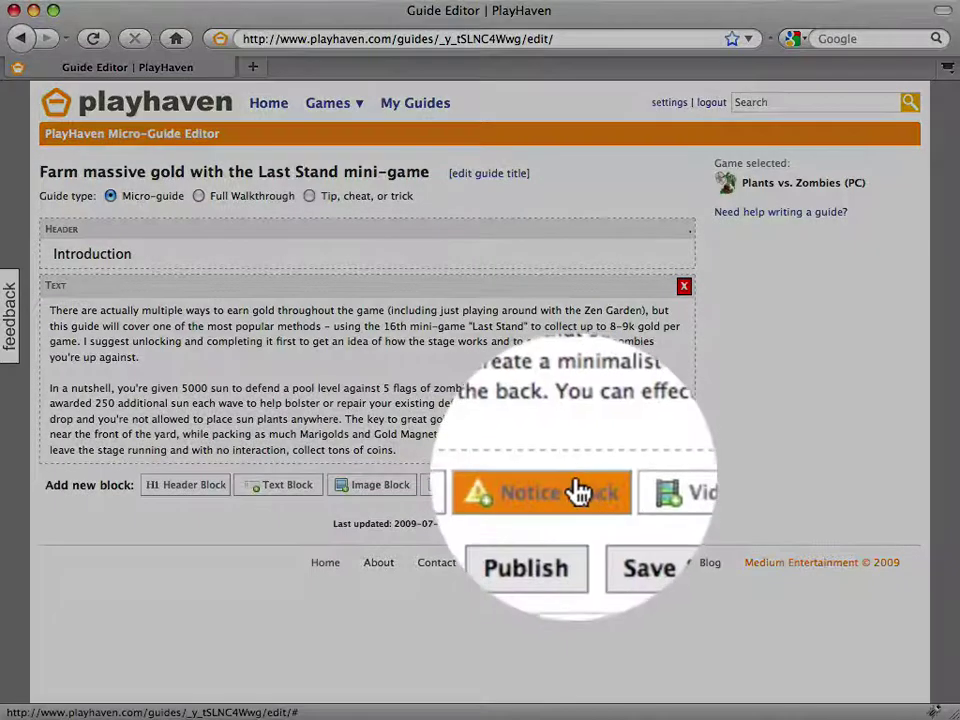
Add a 9-seed-slot notice, a 'The Strategy' header, and the ten-plant seed list
left_click(566, 485)
type("A quick")
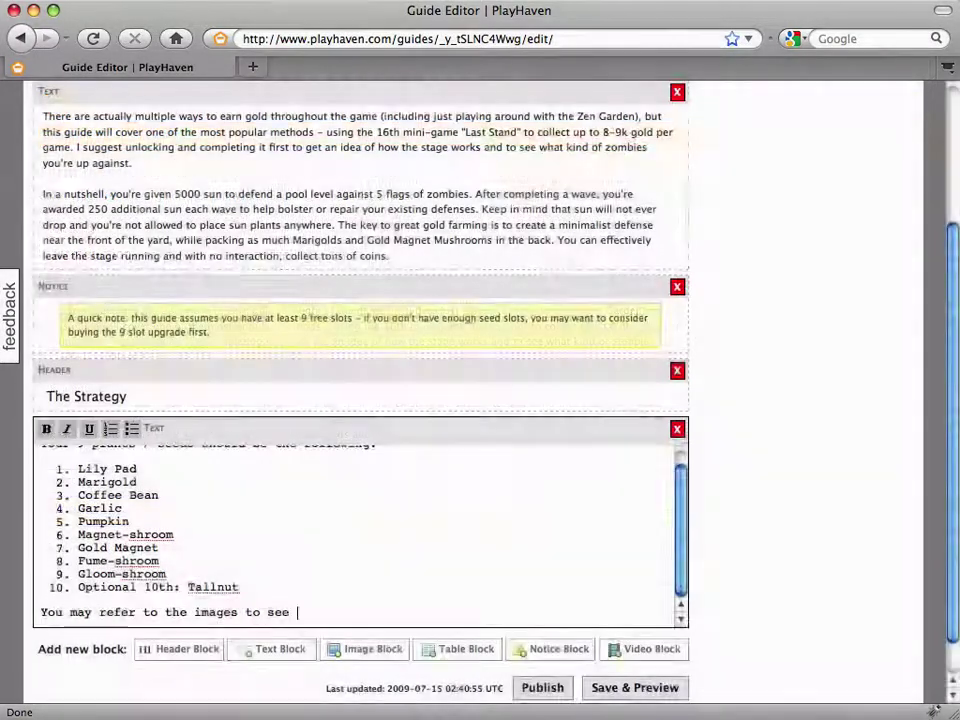
type("where the optimal")
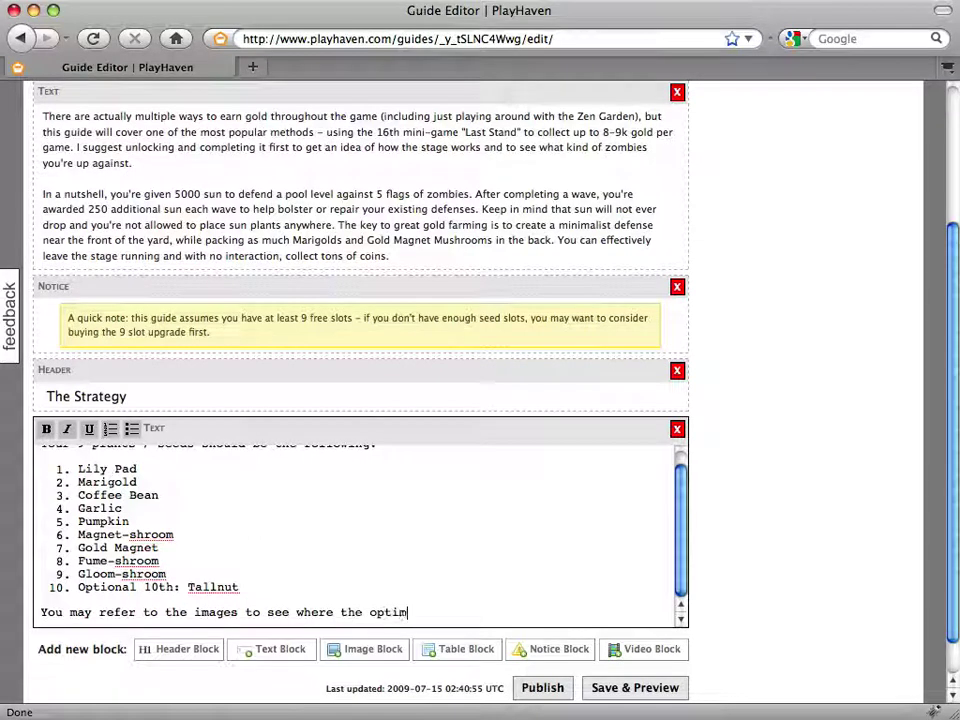
type(" placements are:")
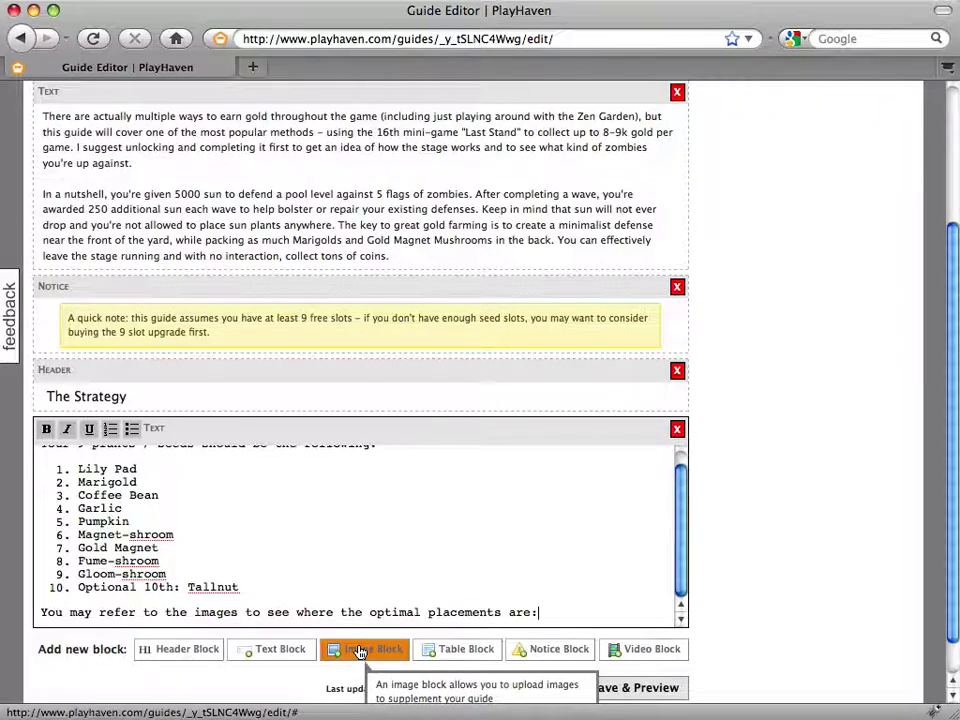
Upload pvz-screenshot-1.jpg into a new image block, then save and preview the guide
left_click(361, 650)
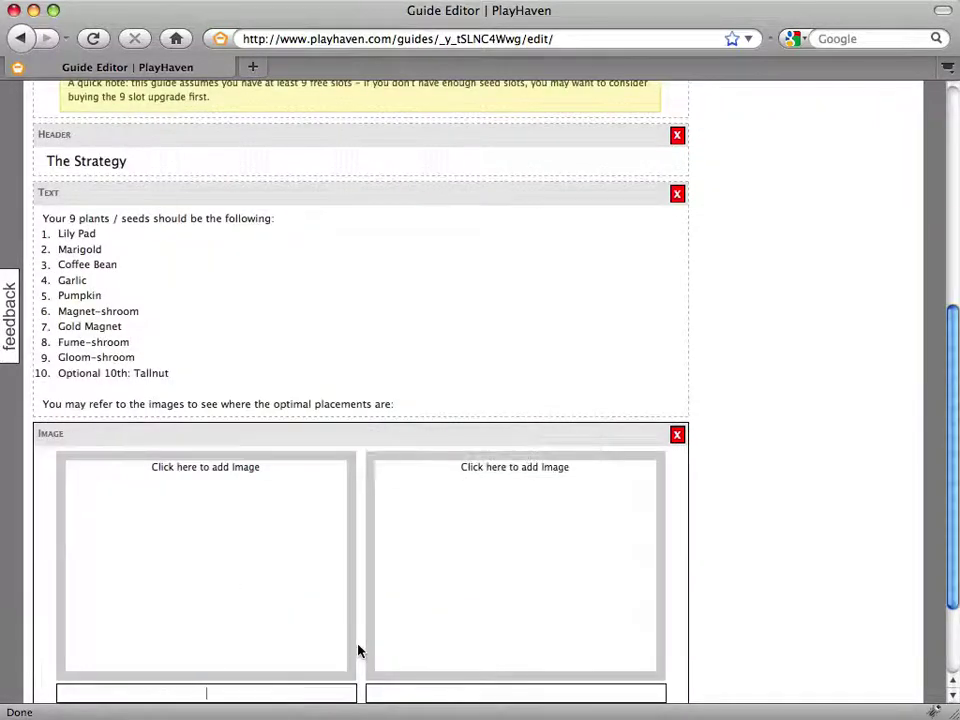
left_click(317, 630)
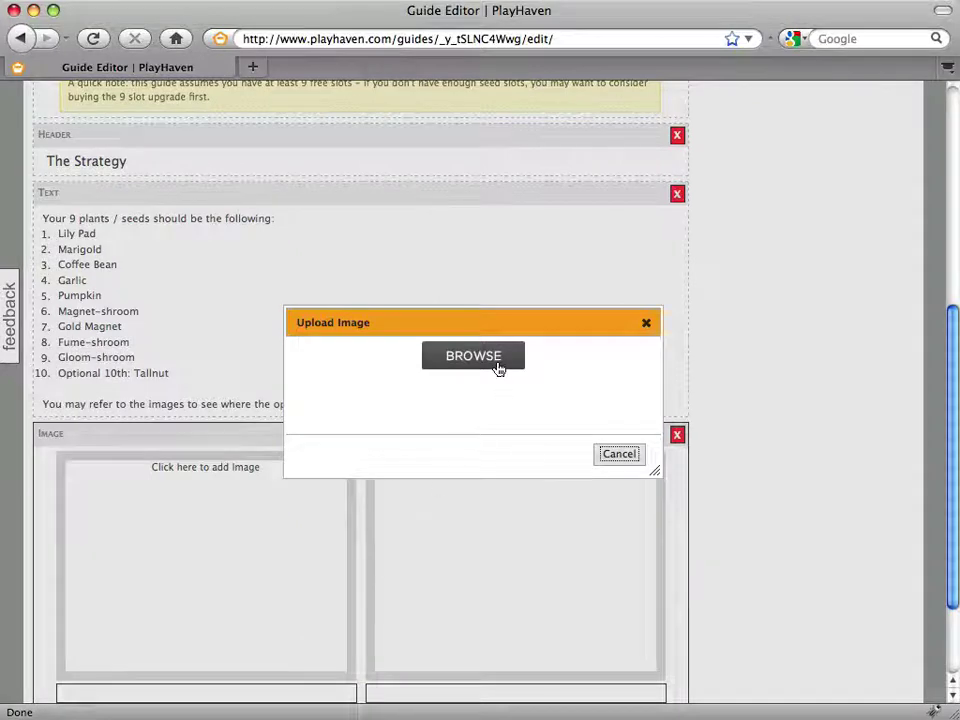
left_click(498, 360)
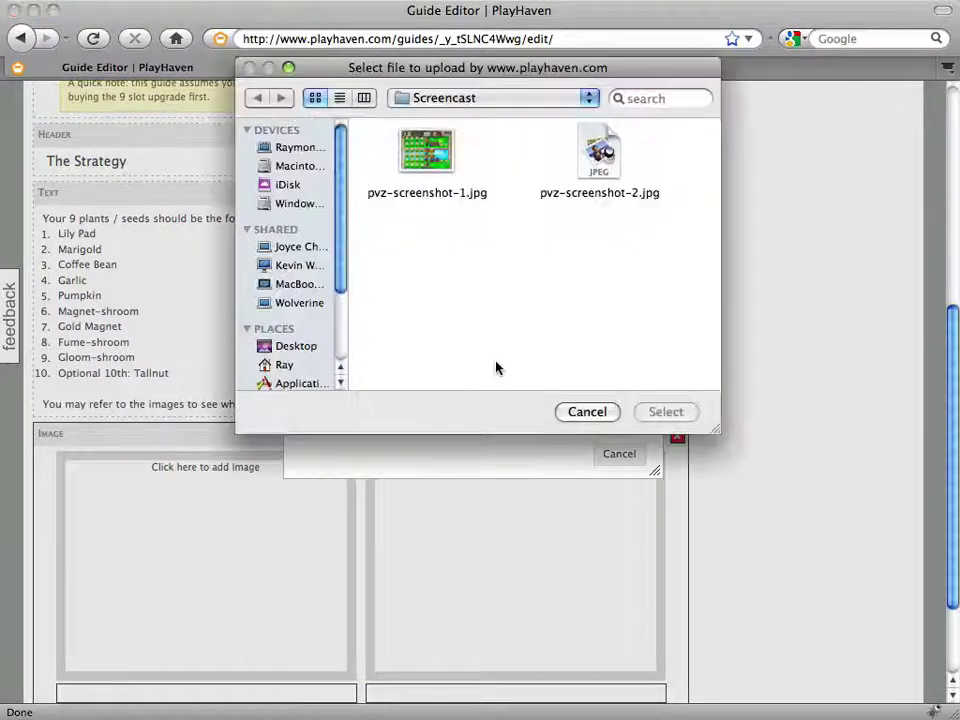
left_click(440, 163)
left_click(672, 412)
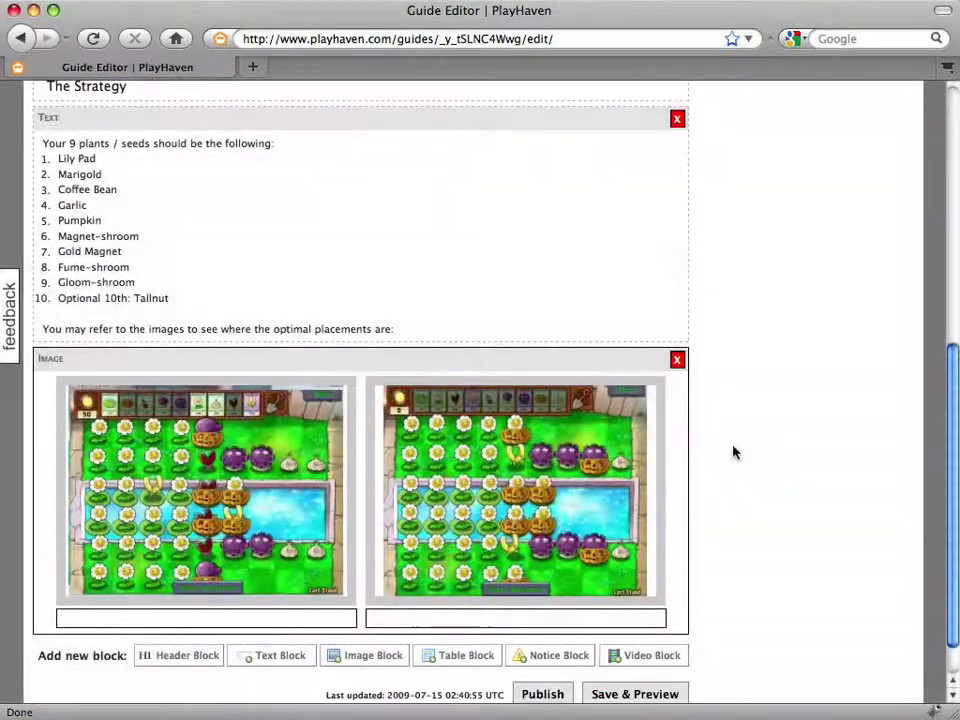
scroll(733, 453, "down", 3)
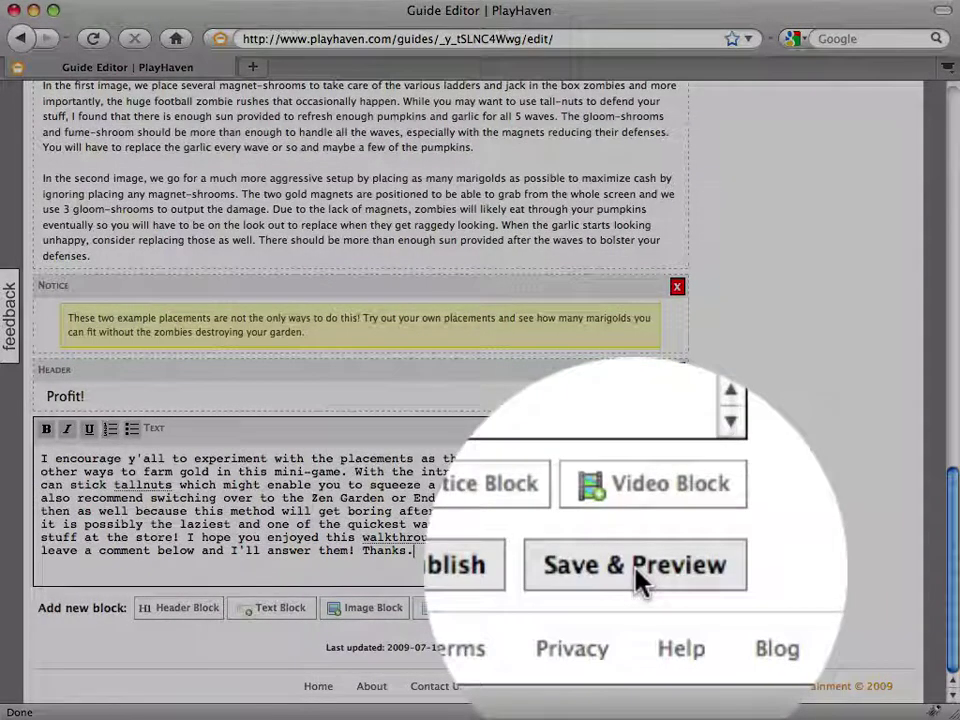
left_click(636, 578)
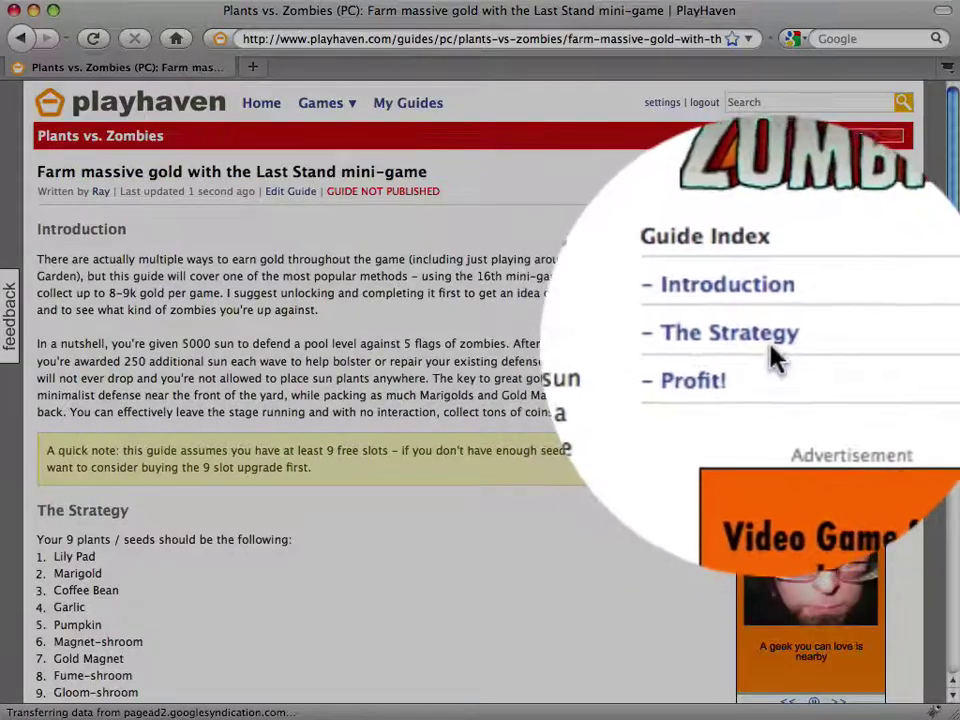
Review the preview, return to the editor and publish the guide
scroll(955, 338, "down", 3)
left_click_drag(955, 338, 954, 561)
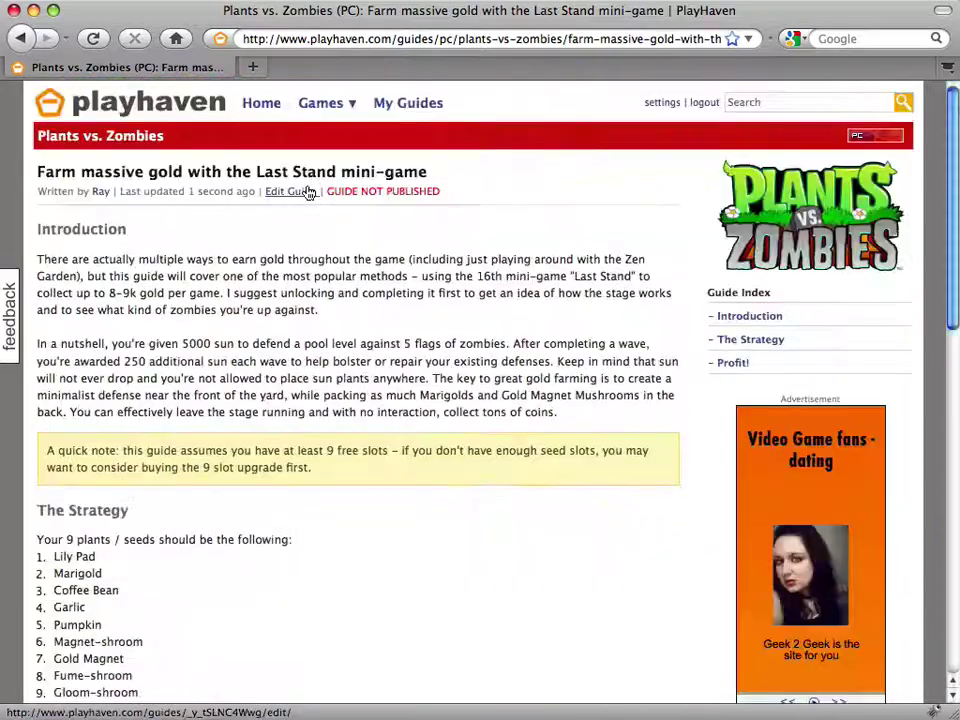
left_click(309, 192)
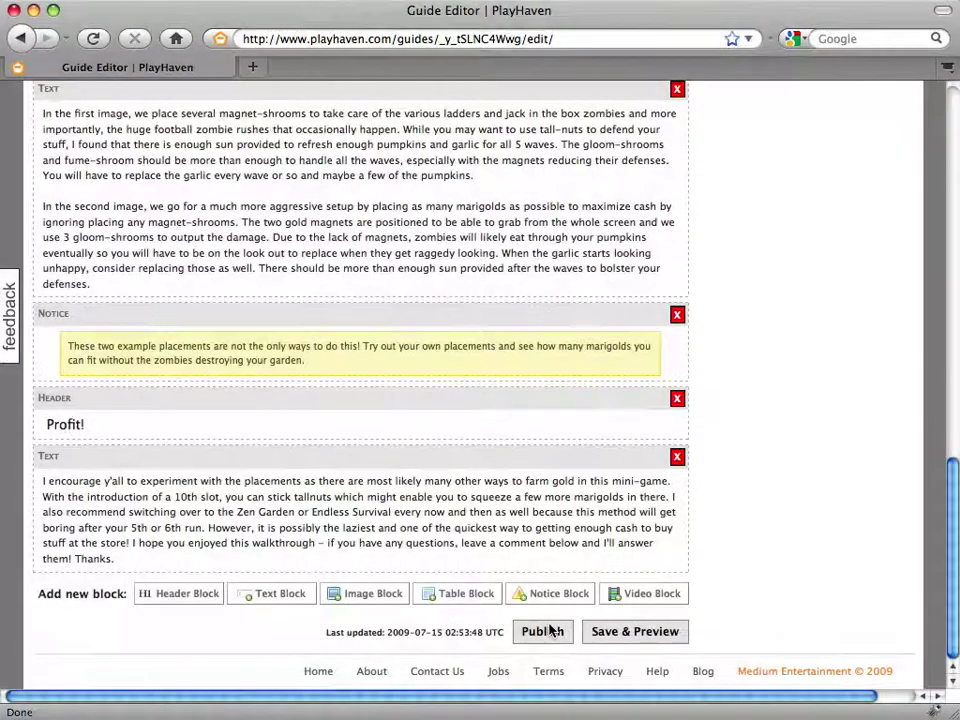
left_click(541, 631)
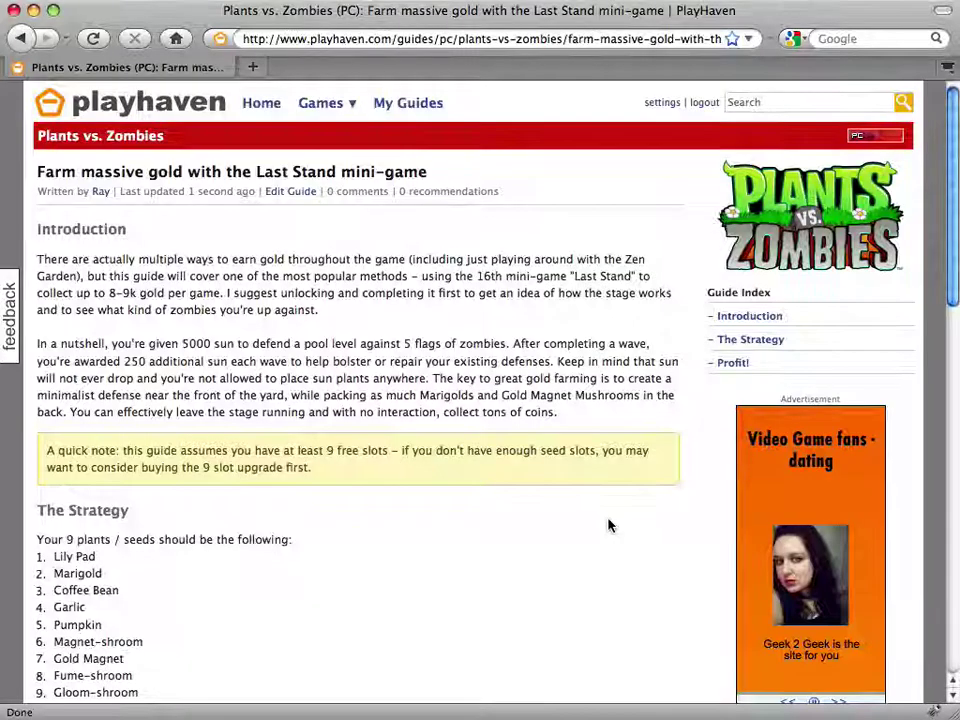